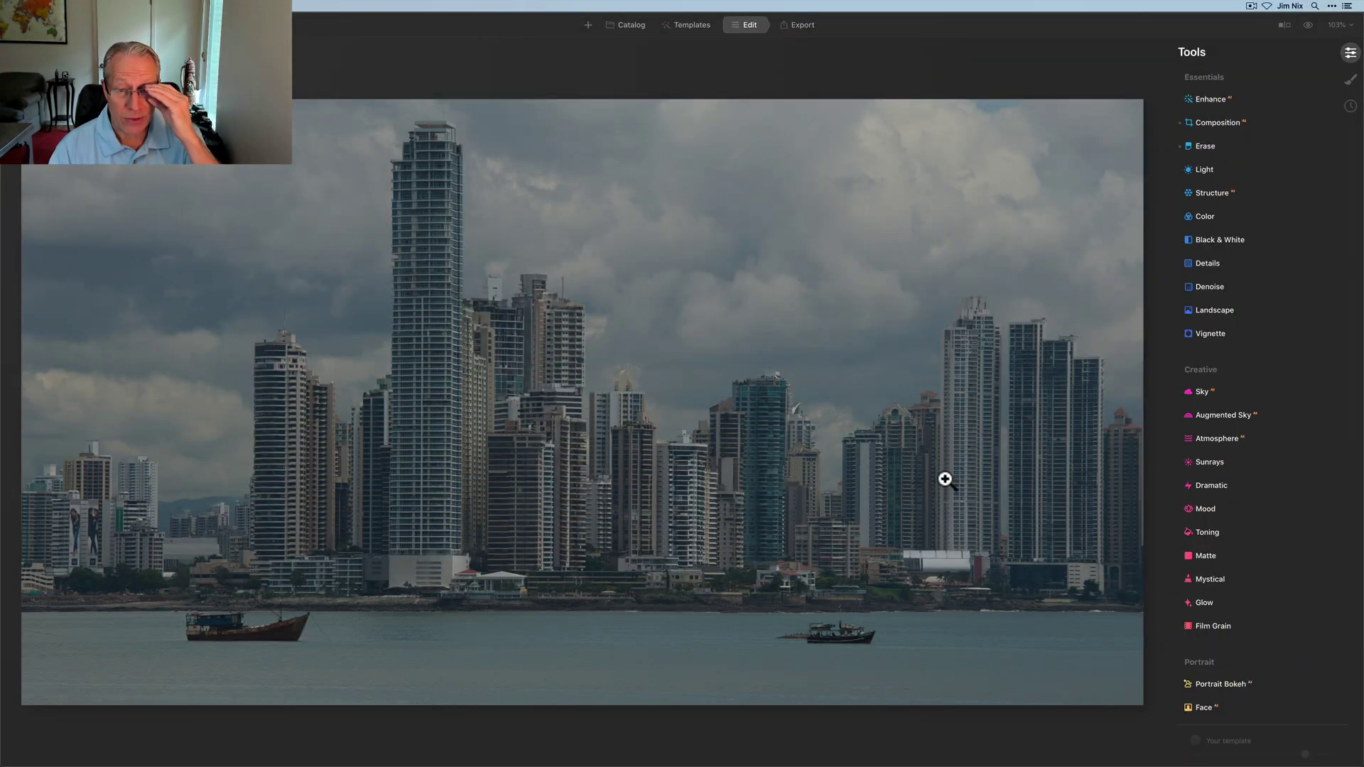
# In Enhance, raise Accent to 66 and Sky Enhancer to 25 to deepen the clouds
pyautogui.click(1213, 101)
pyautogui.moveTo(1203, 135); pyautogui.dragTo(1257, 133)
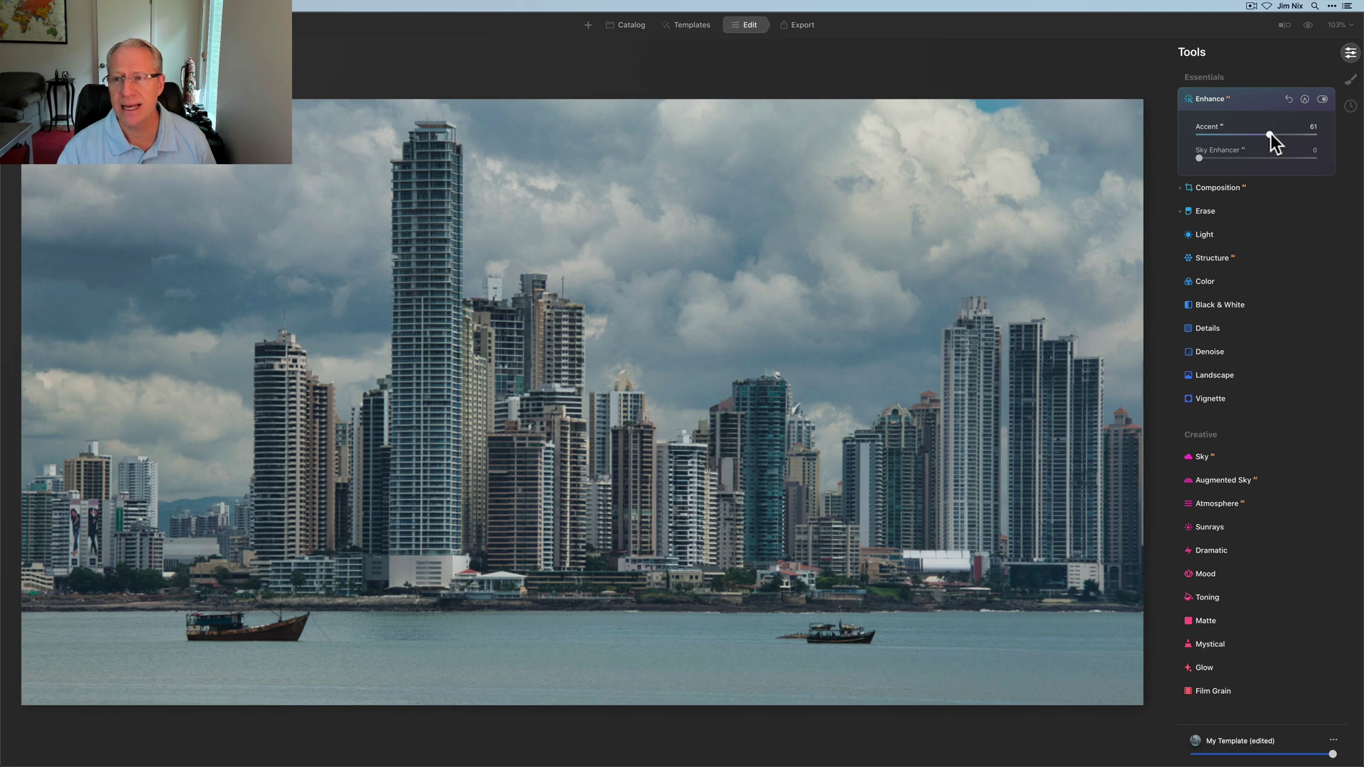
pyautogui.moveTo(1273, 134); pyautogui.dragTo(1275, 134)
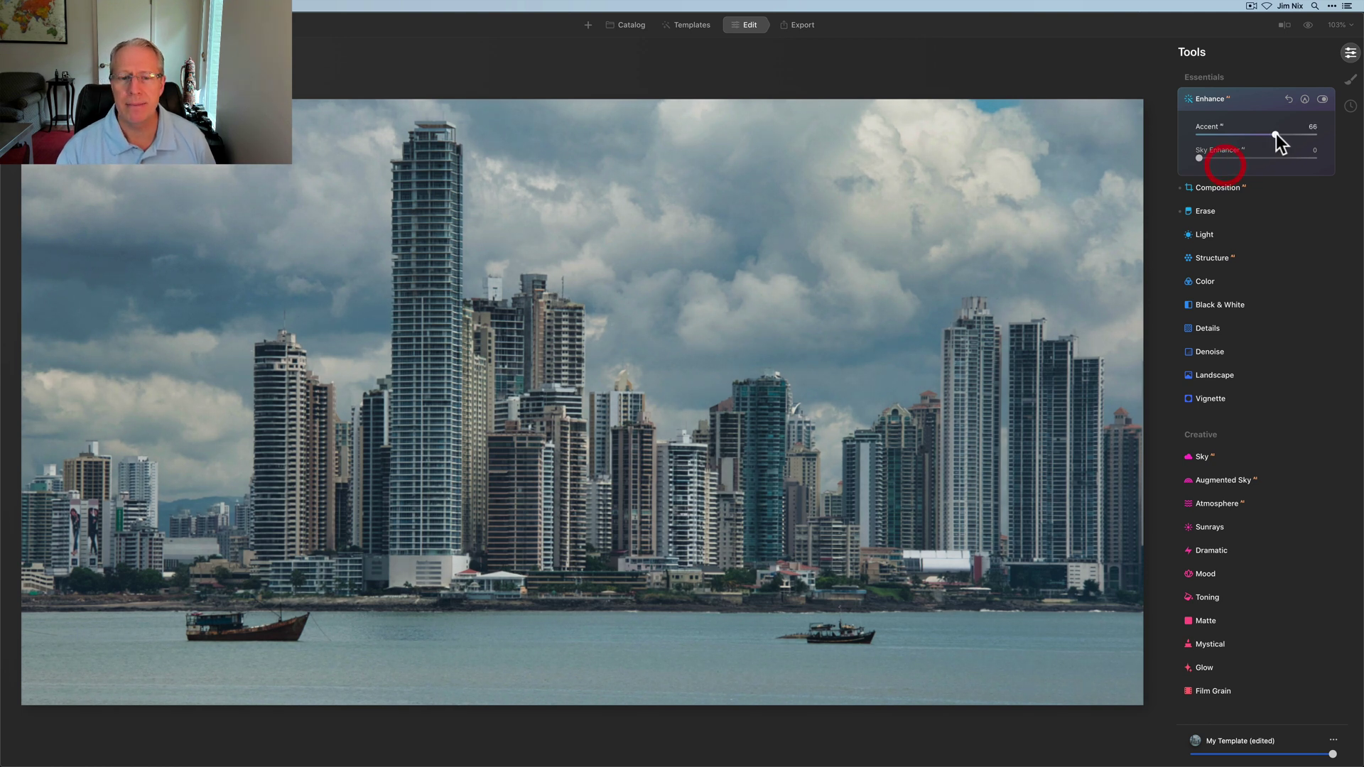
pyautogui.moveTo(1200, 158); pyautogui.dragTo(1229, 156)
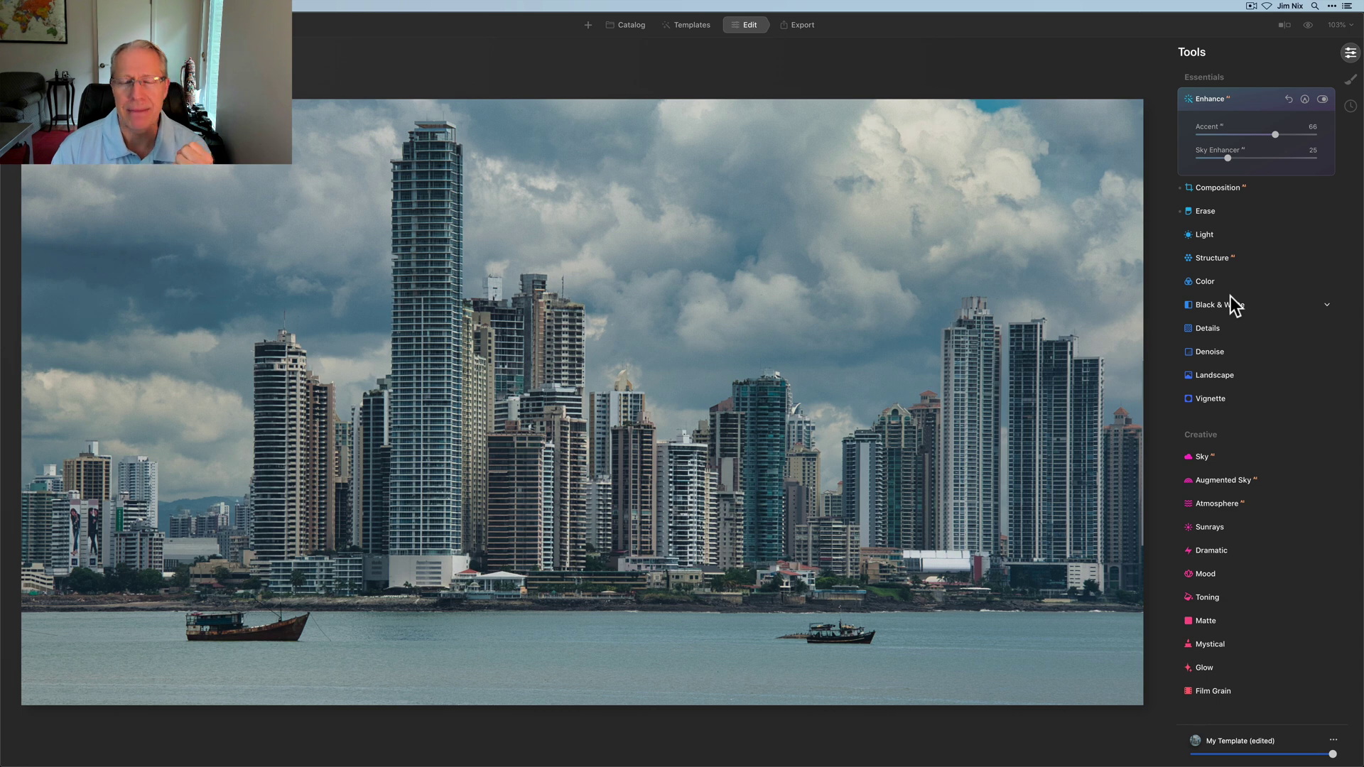
pyautogui.scroll(-3, 1218, 454)
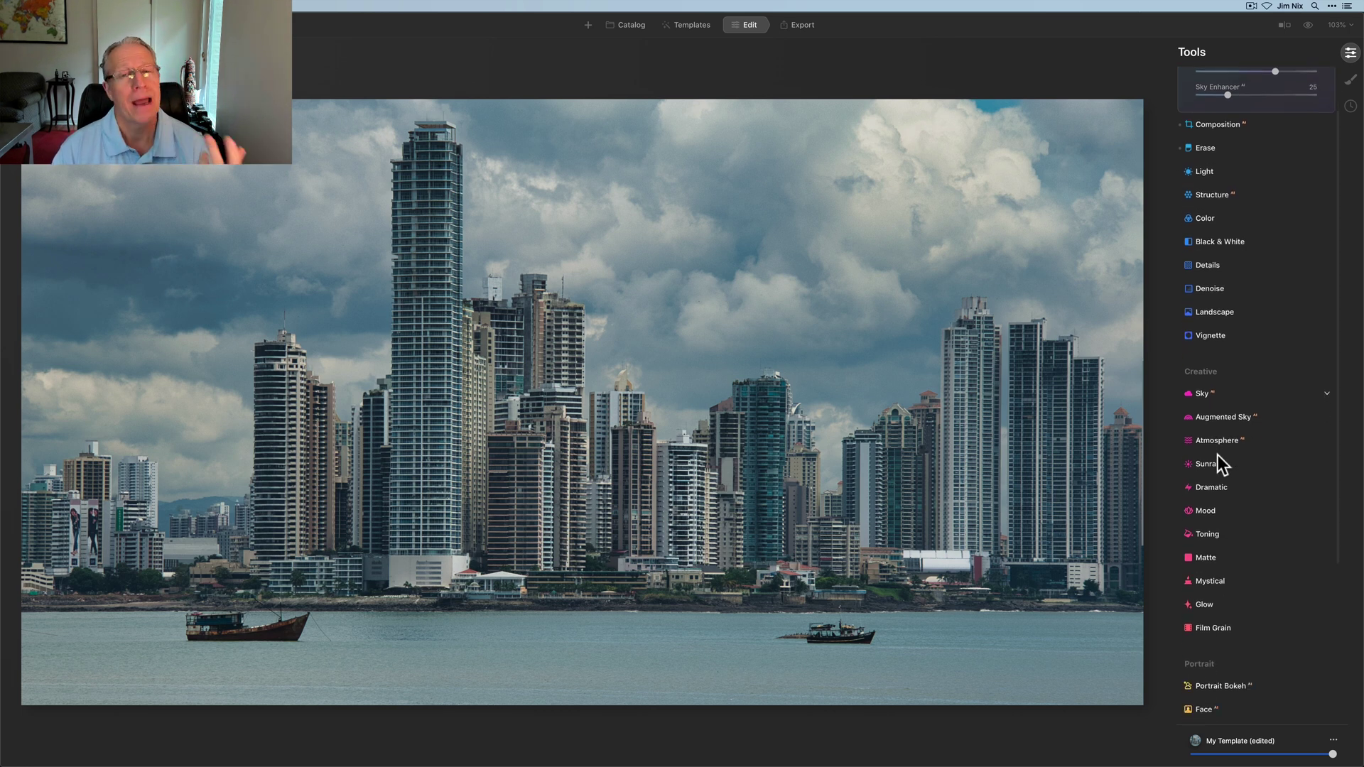
pyautogui.scroll(-1, 1218, 462)
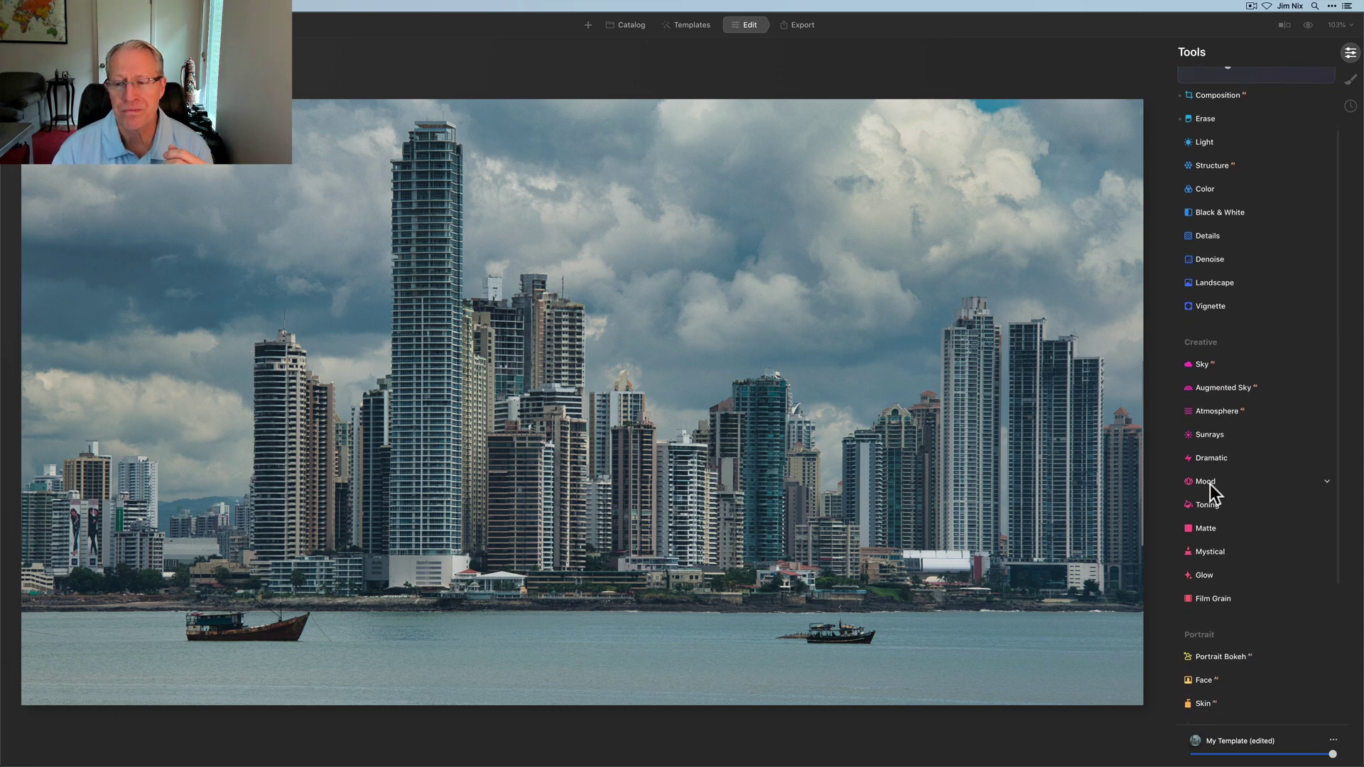
# Expand the Mood tool and show its Choose LUT preset list
pyautogui.click(1209, 483)
pyautogui.scroll(-5, 1208, 487)
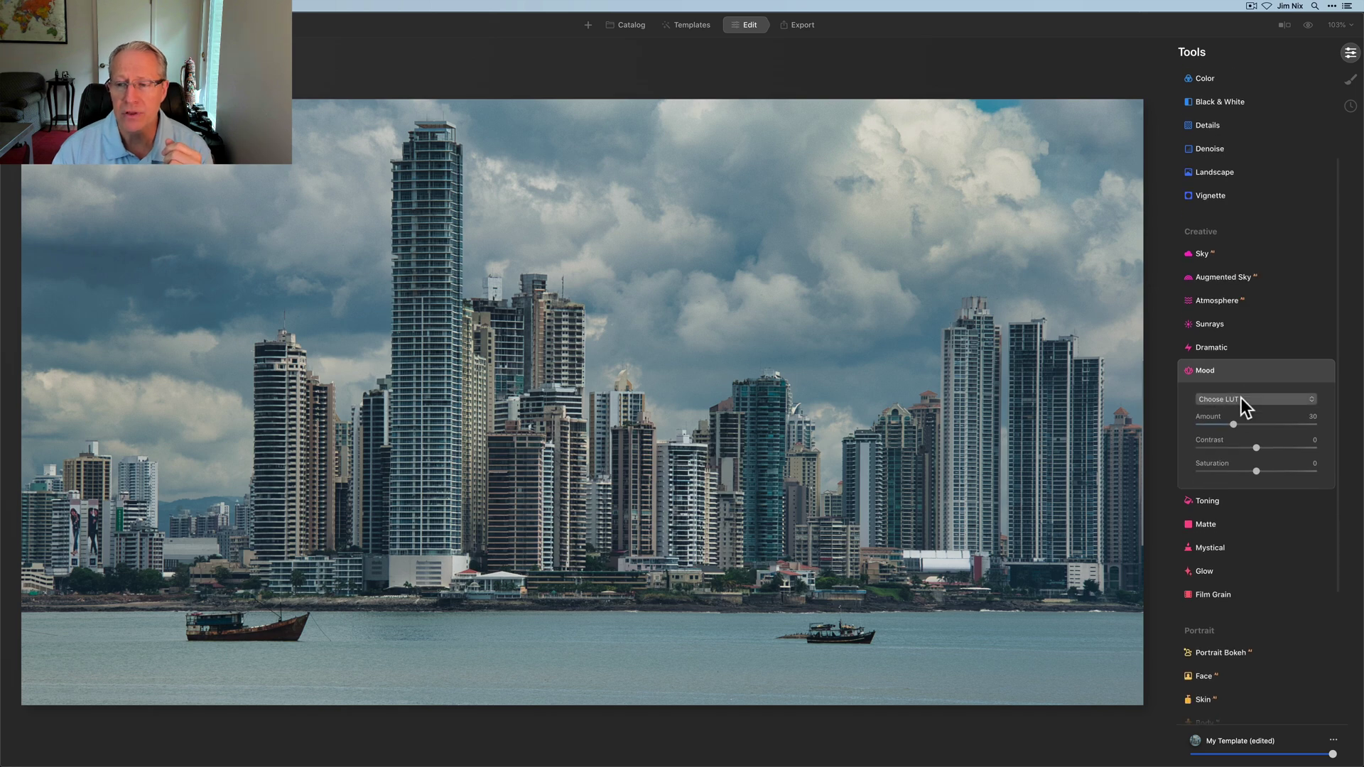
pyautogui.click(1242, 397)
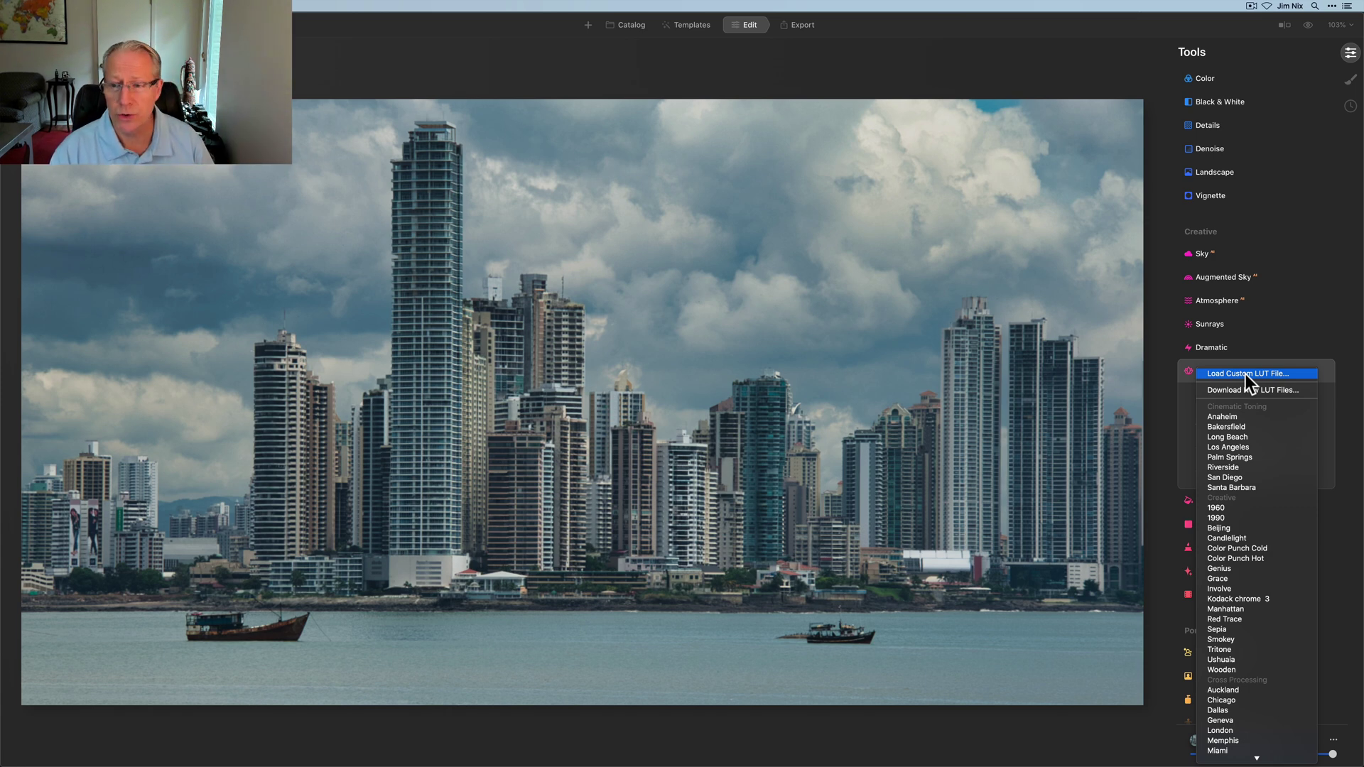
# Load Contrasty2.cube from the Monochrome Mastery LUTs folder as a custom Mood LUT
pyautogui.click(1246, 373)
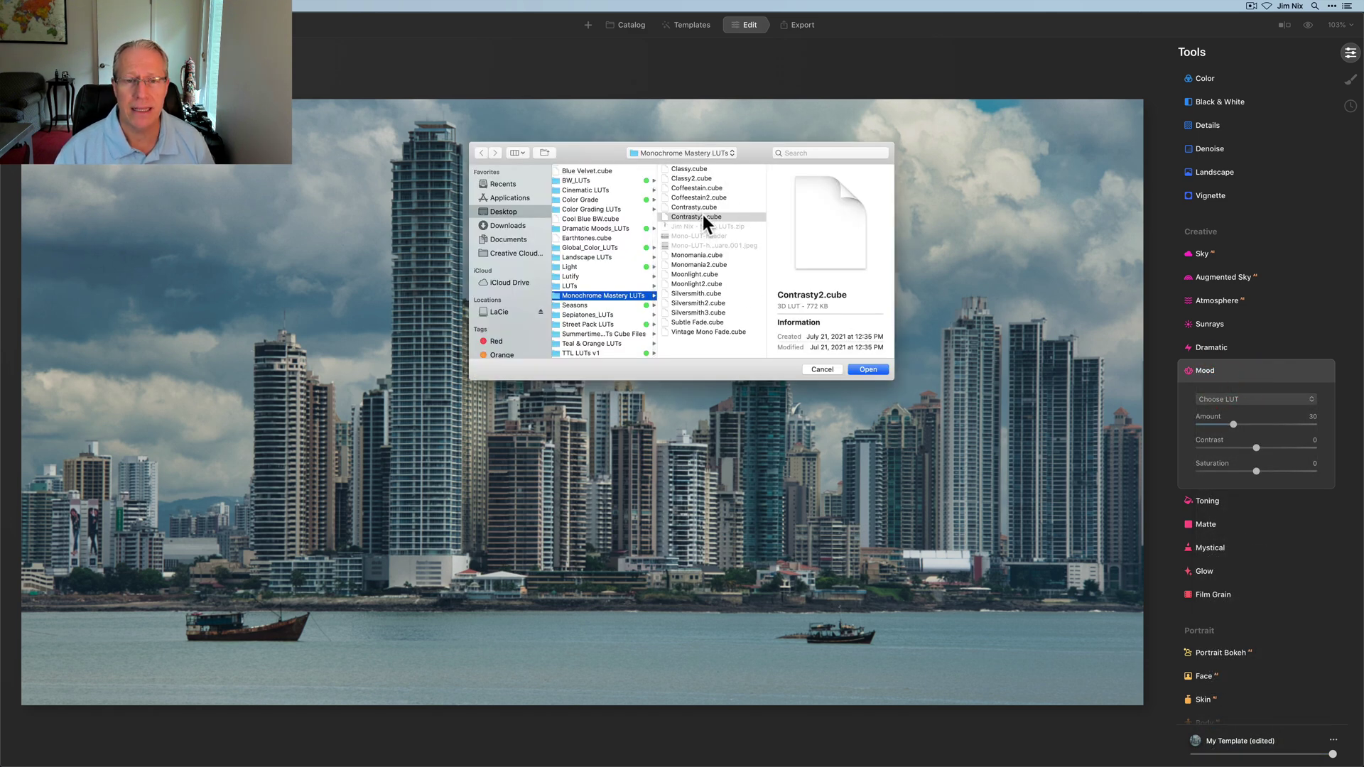
pyautogui.click(702, 215)
pyautogui.click(867, 370)
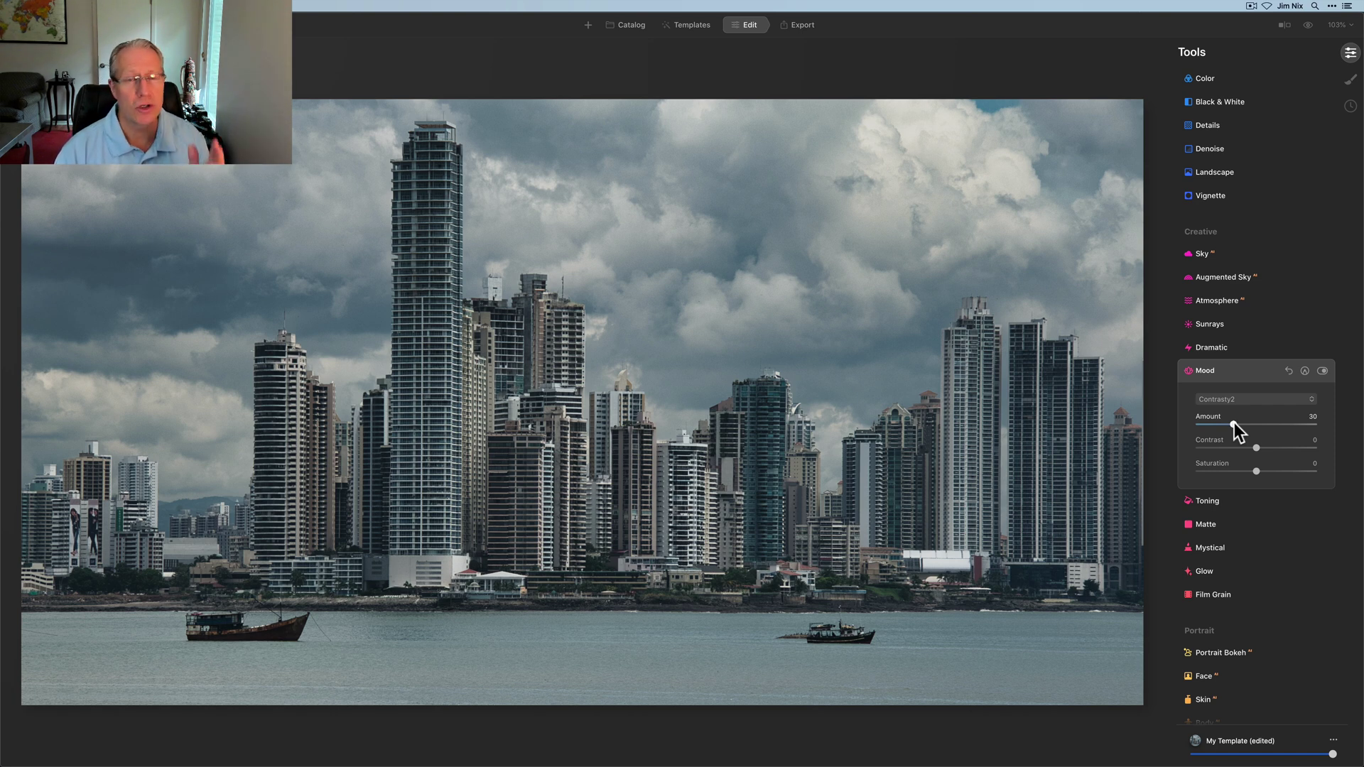
# Set the Contrasty2 Mood Amount to 100, then toggle Mood off and on to compare
pyautogui.moveTo(1236, 430); pyautogui.dragTo(1328, 430)
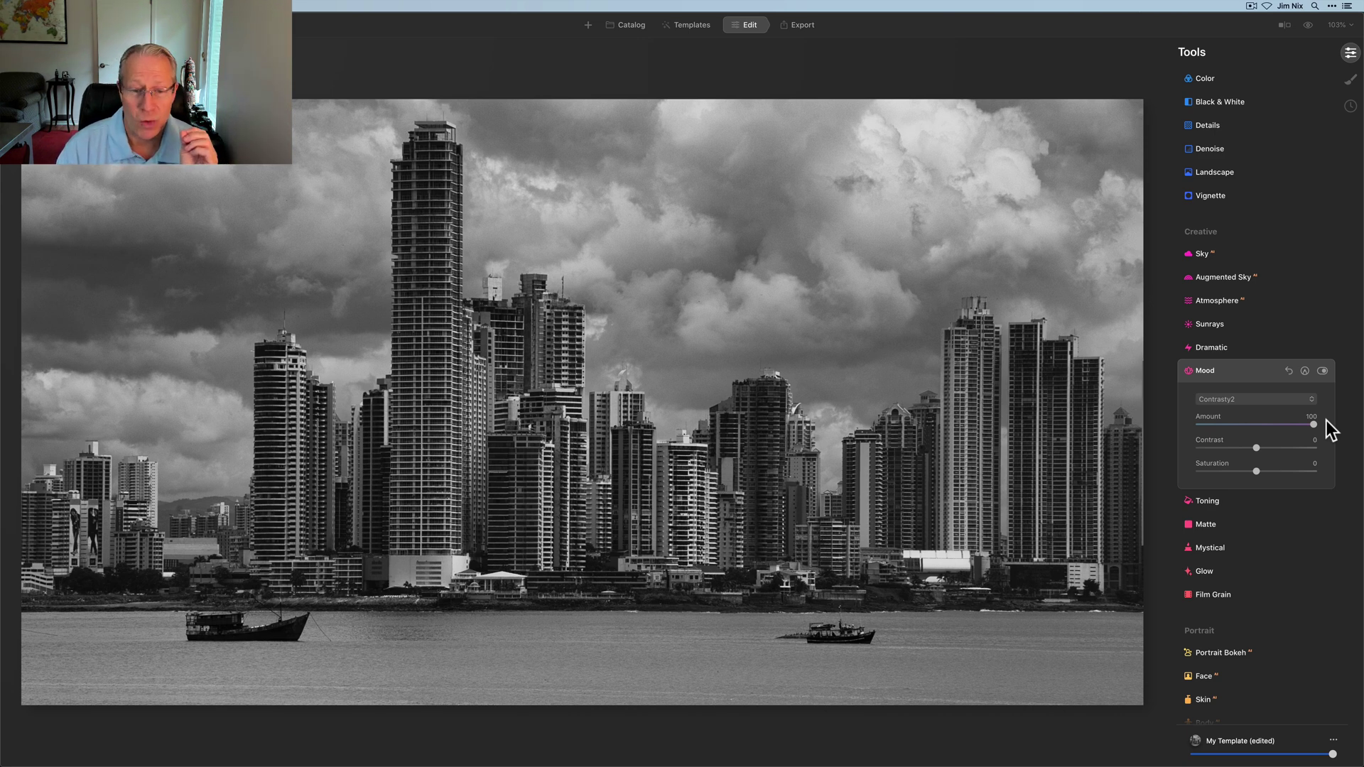
pyautogui.click(1322, 371)
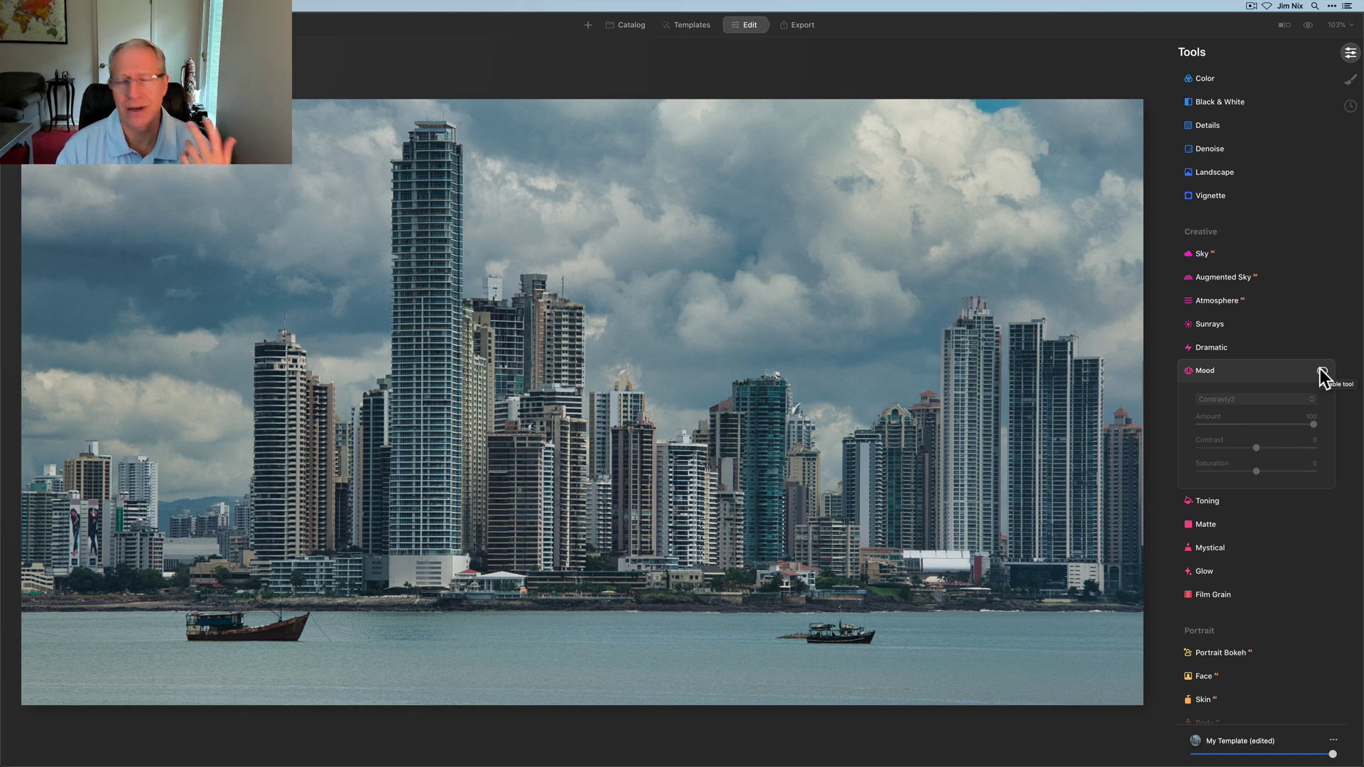
pyautogui.click(1321, 370)
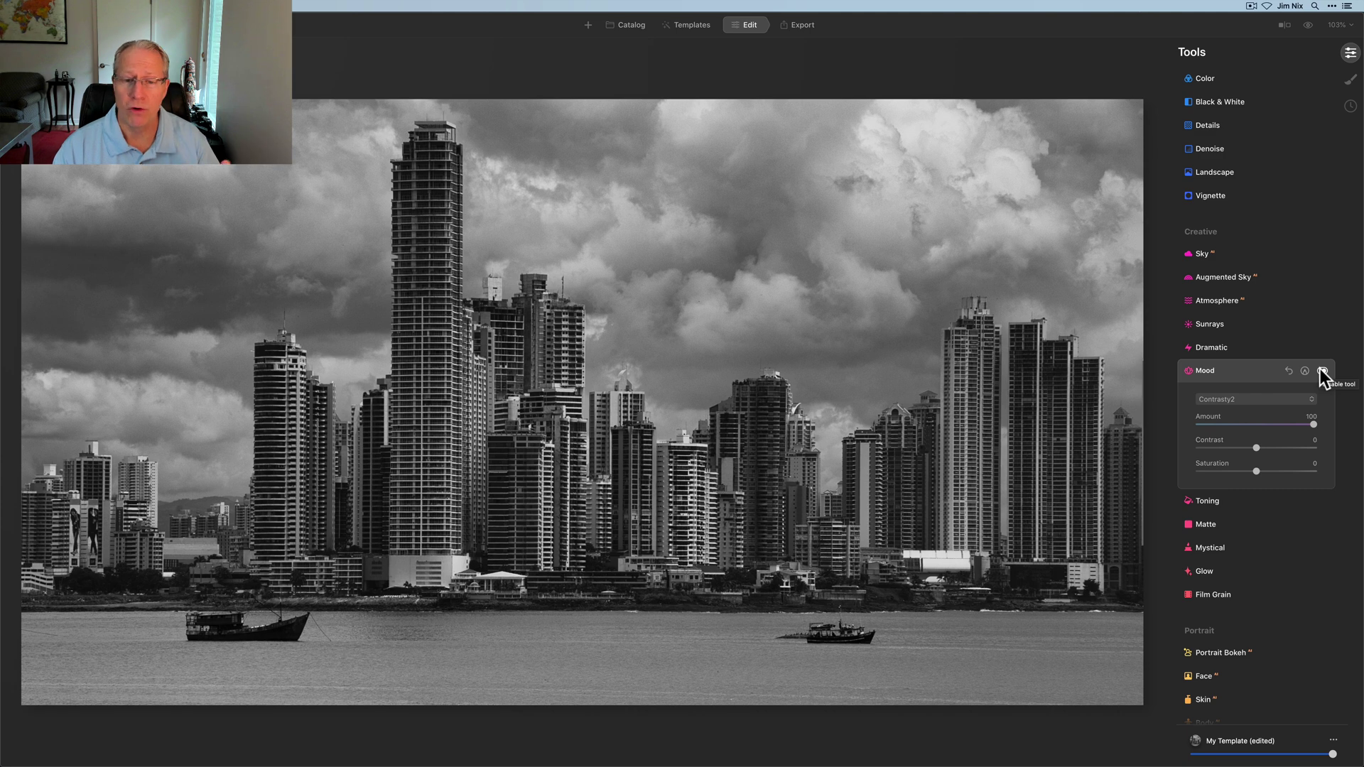
# In the Color tool, compare against the original and set HSL Luminance Cyan to 28
pyautogui.scroll(3, 1272, 185)
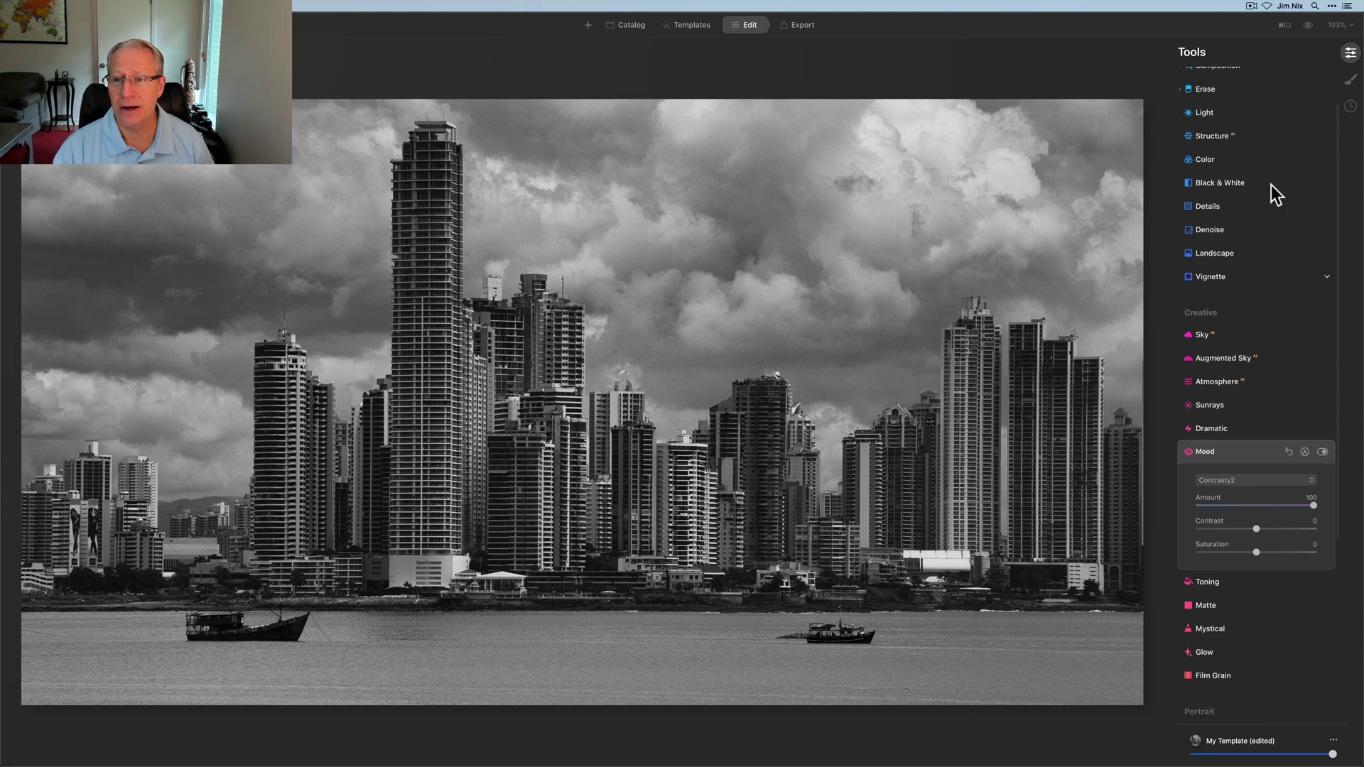
pyautogui.click(1214, 163)
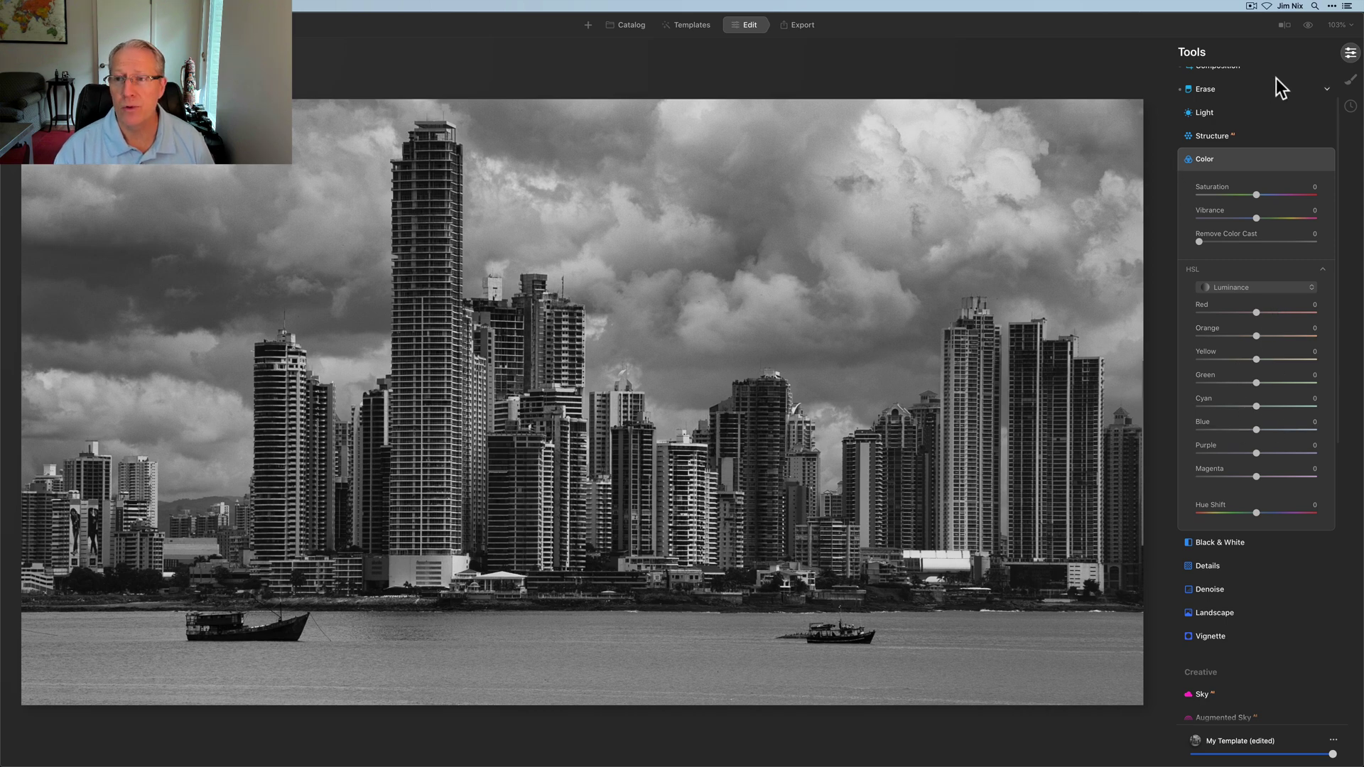
pyautogui.click(1310, 30)
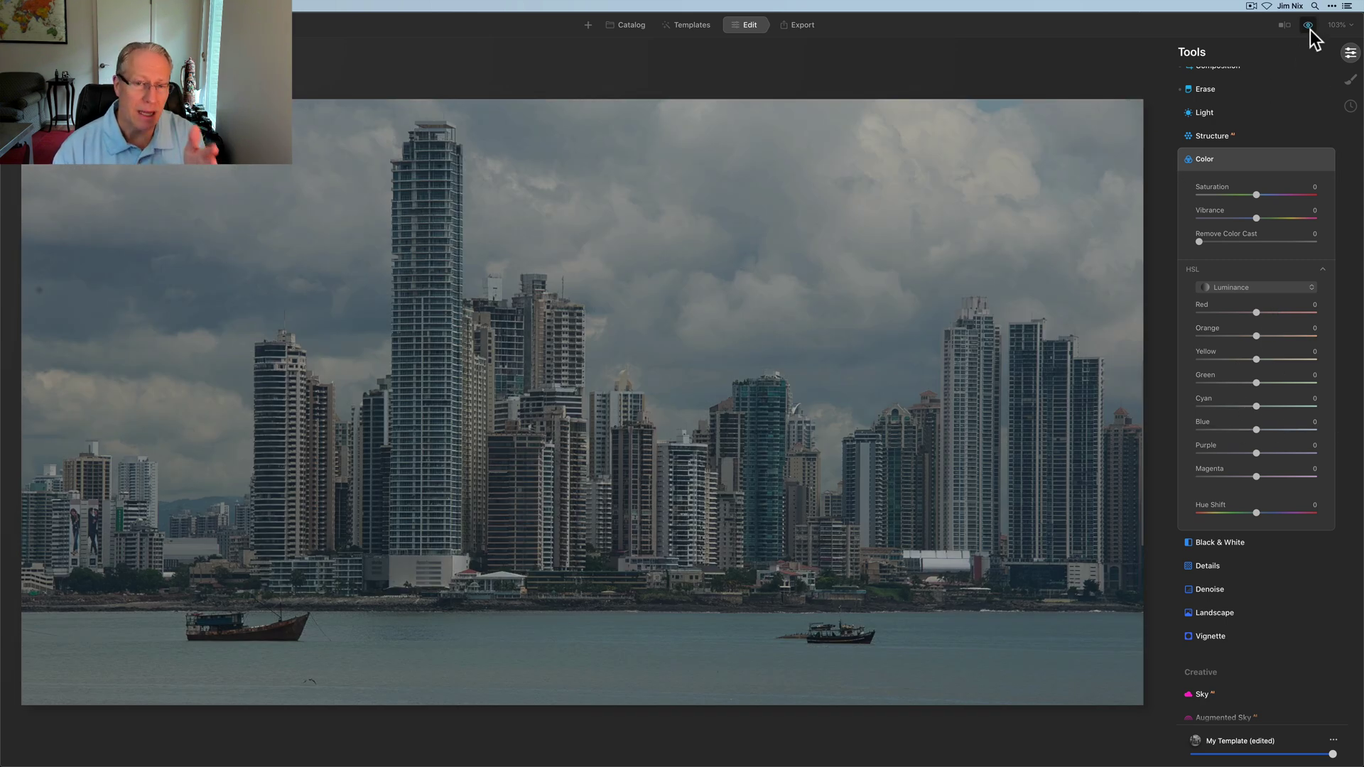
pyautogui.click(1309, 29)
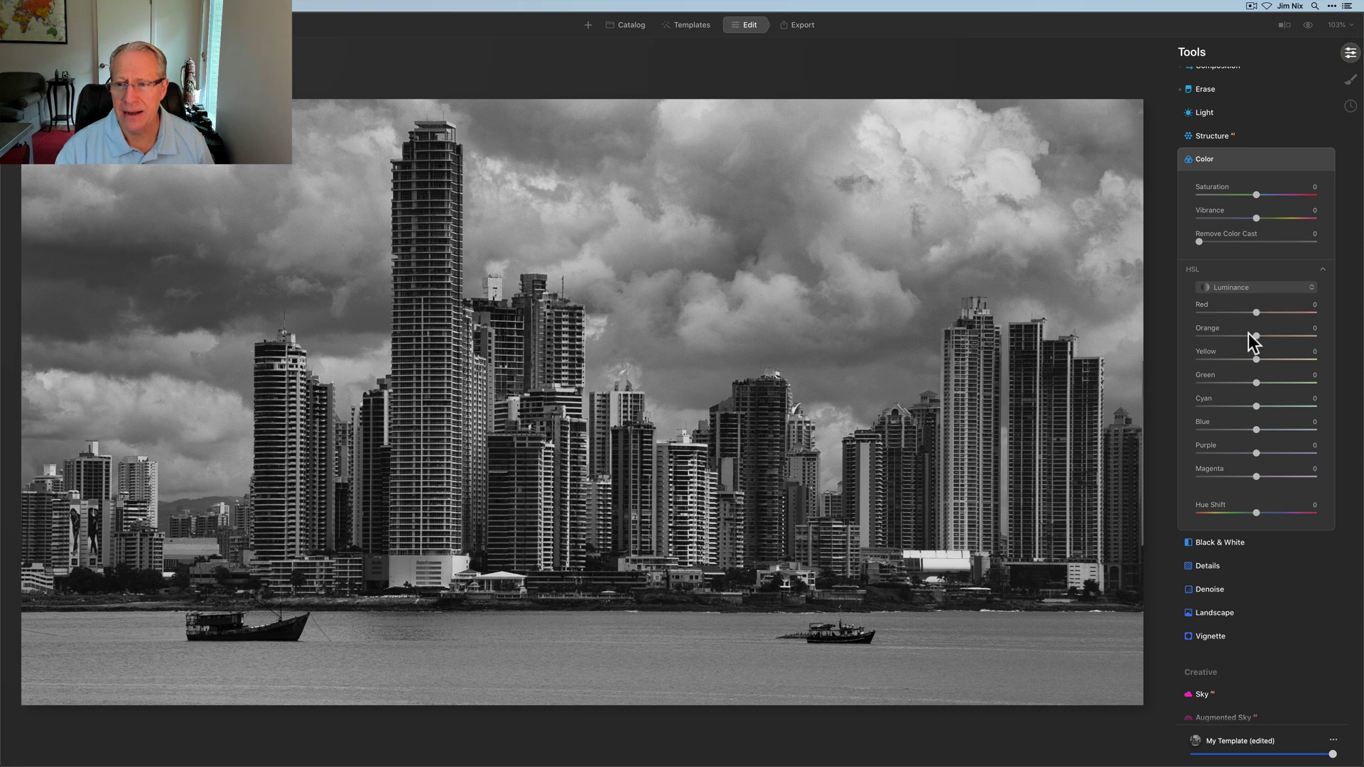
pyautogui.moveTo(1255, 406)
pyautogui.mouseDown()
pyautogui.moveTo(1273, 405)
pyautogui.moveTo(1230, 407)
pyautogui.moveTo(1271, 406)
pyautogui.moveTo(1257, 433)
pyautogui.moveTo(1306, 418)
pyautogui.moveTo(1224, 429)
pyautogui.moveTo(1252, 428)
pyautogui.mouseUp()
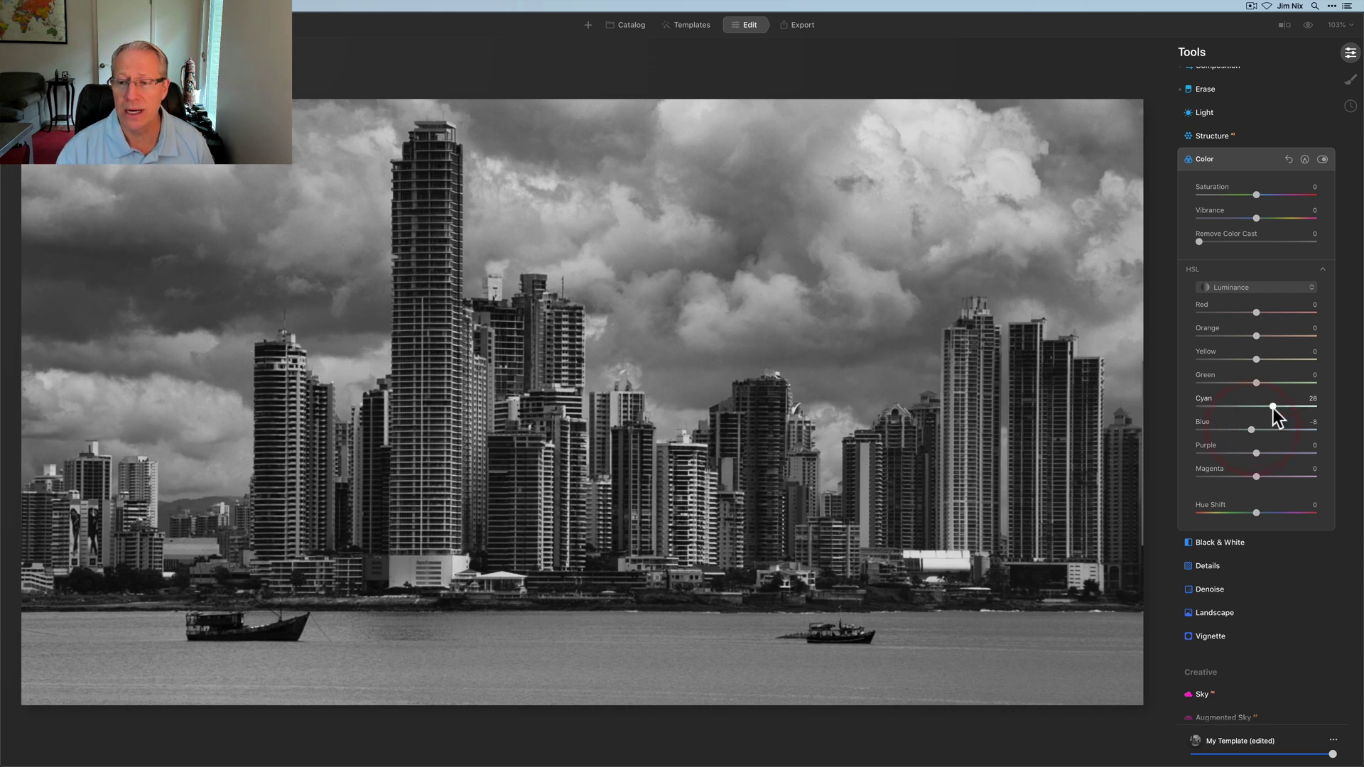
pyautogui.click(1251, 162)
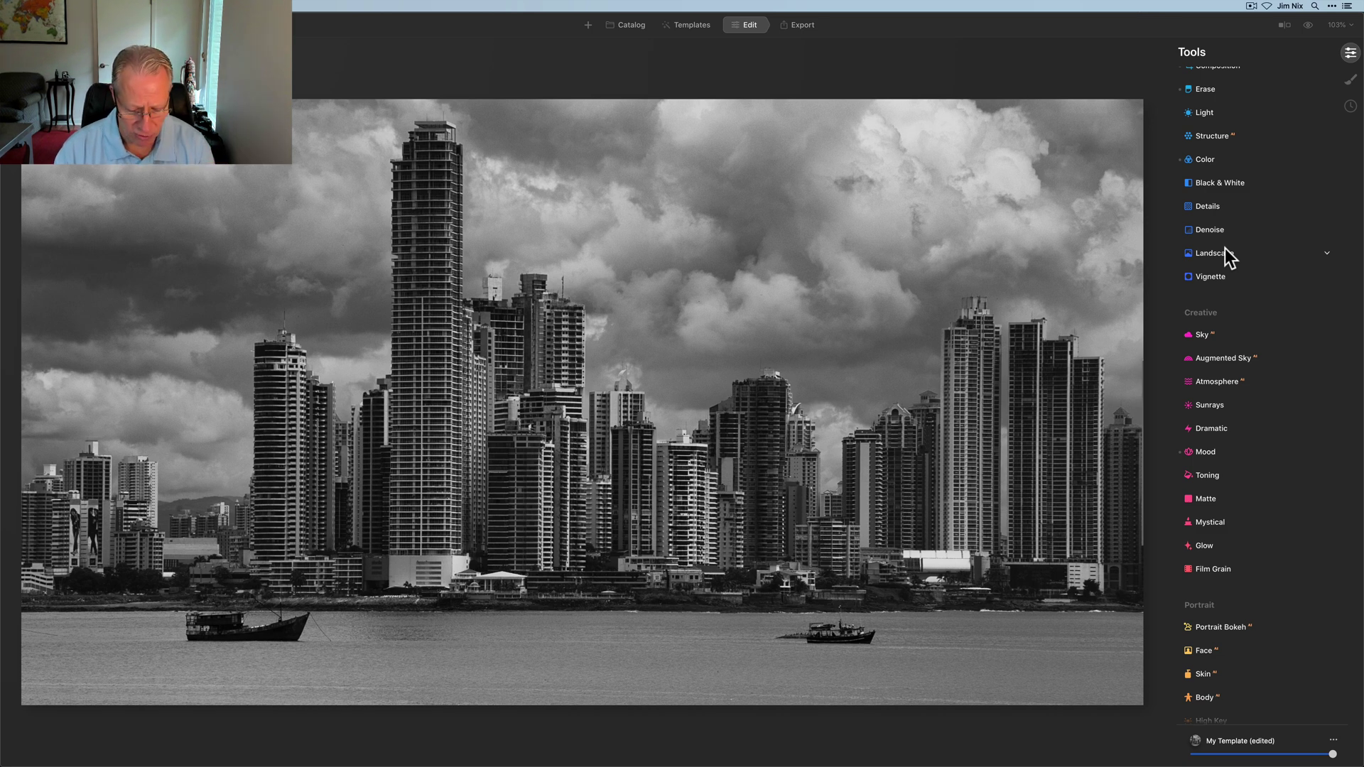
# In Chrome, go to the Shop and browse the $15.00 Monochrome Mastery LUT Pack page
pyautogui.press('super+Tab')
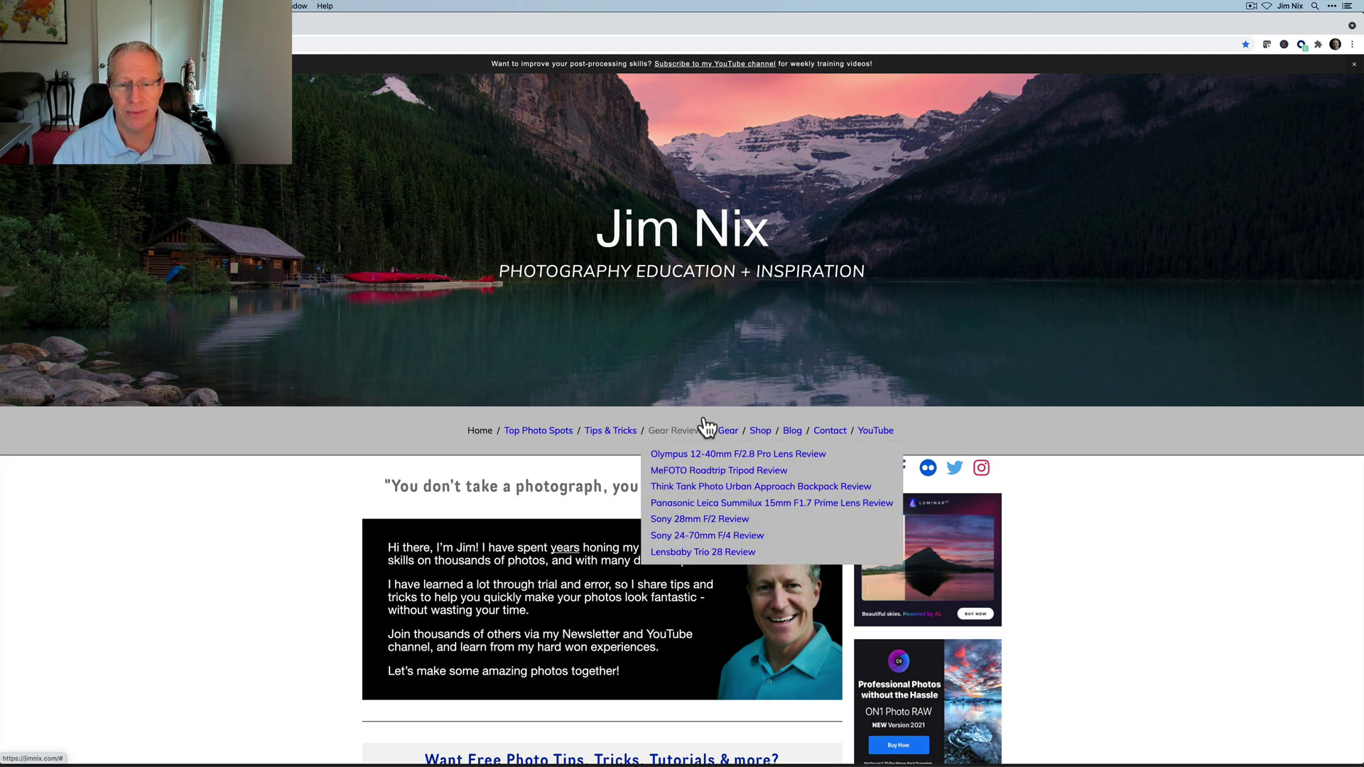
pyautogui.click(767, 436)
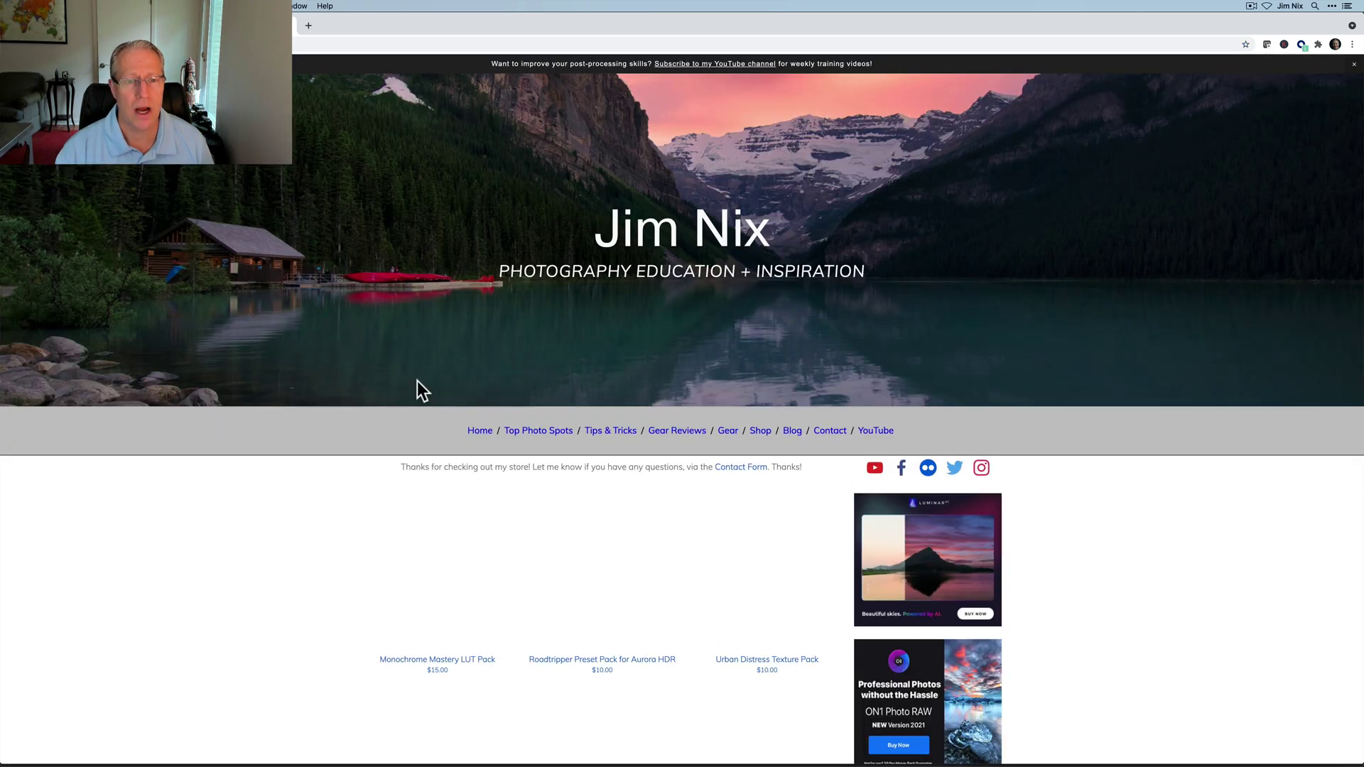
pyautogui.scroll(-3, 416, 389)
pyautogui.click(416, 422)
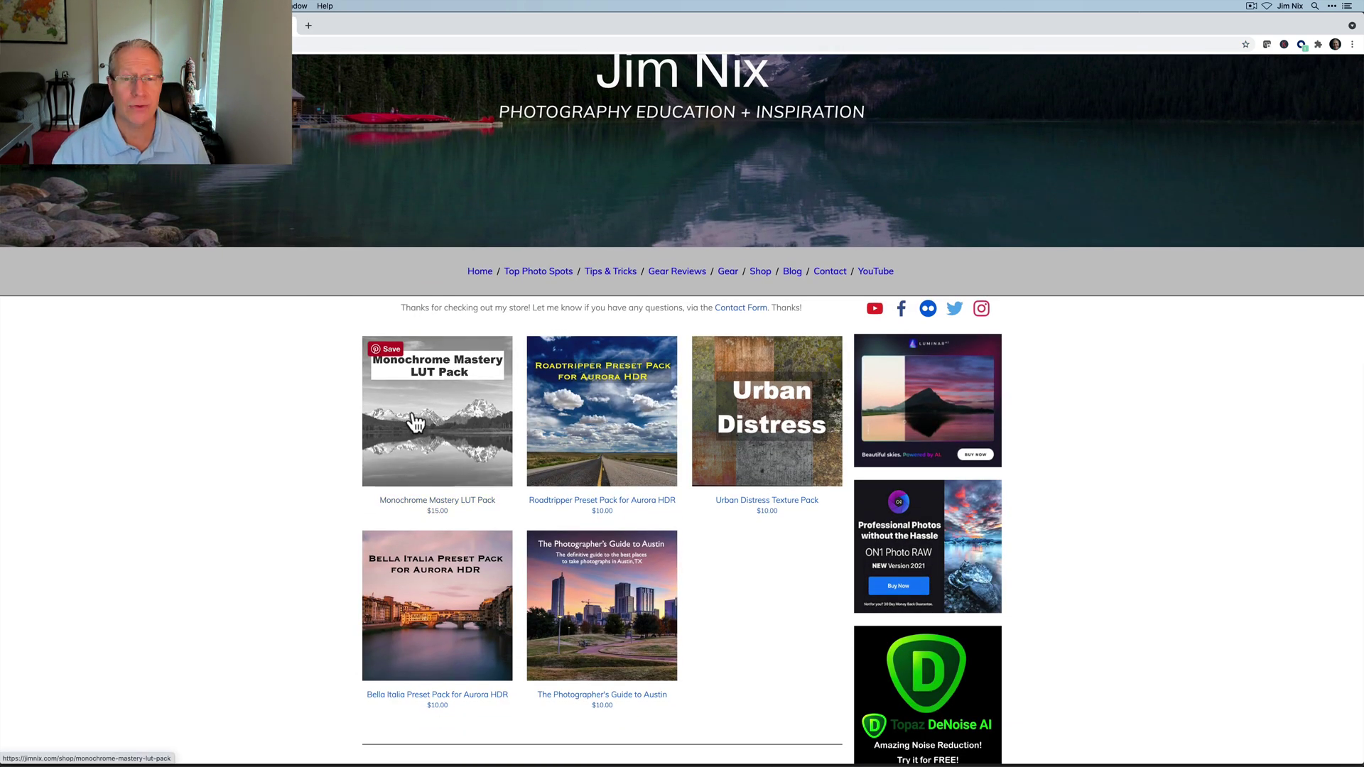
pyautogui.scroll(-3, 308, 578)
pyautogui.scroll(-7, 309, 571)
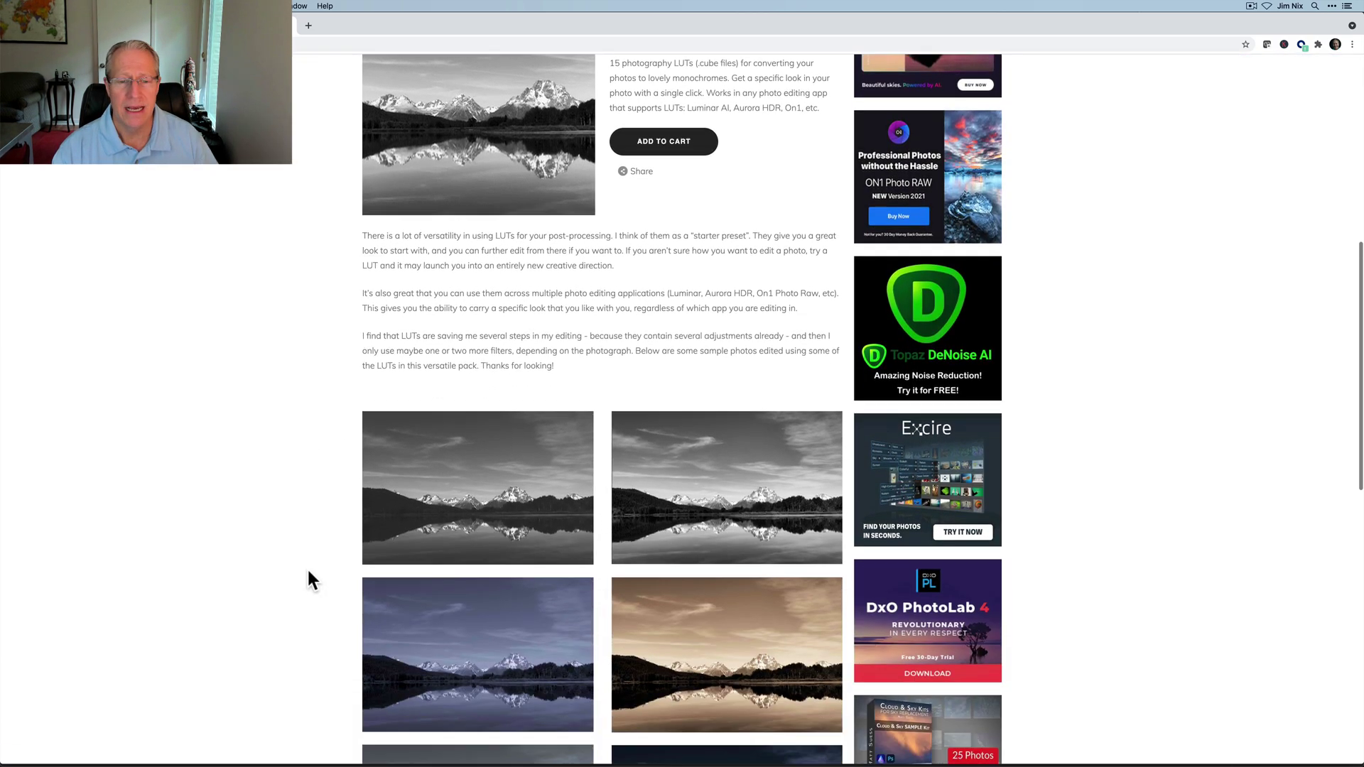
pyautogui.scroll(-2, 308, 571)
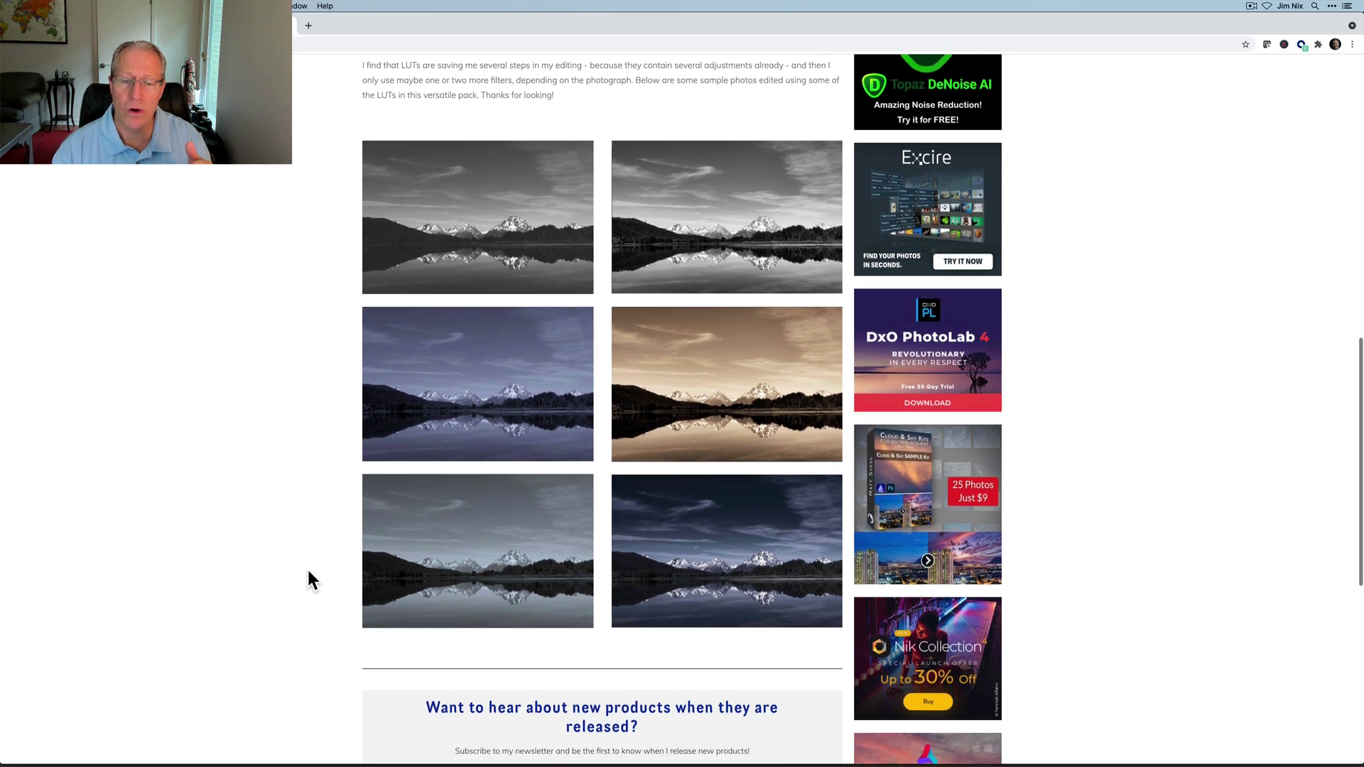
pyautogui.scroll(12, 309, 571)
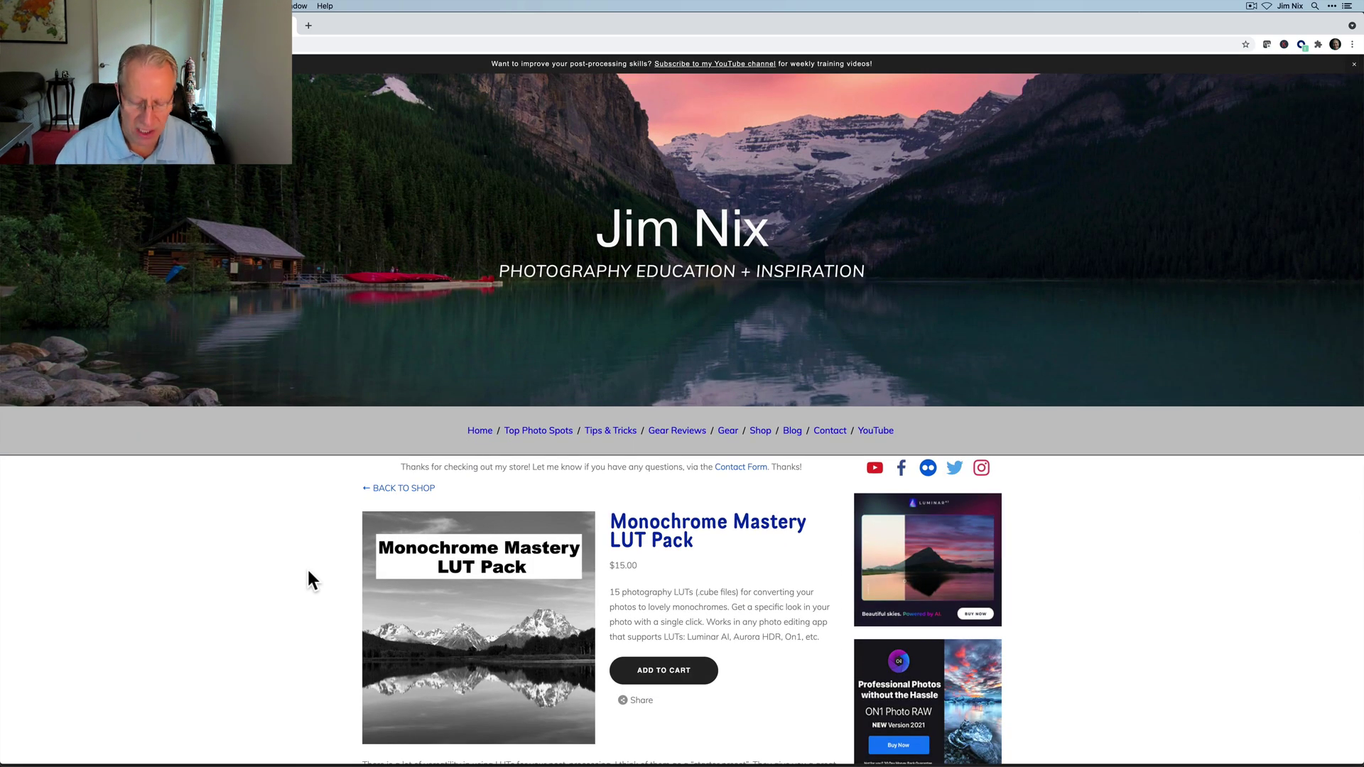
# Back in Luminar AI, expand Mood and toggle Contrasty2 off and on for a before/after
pyautogui.press('super+Tab')
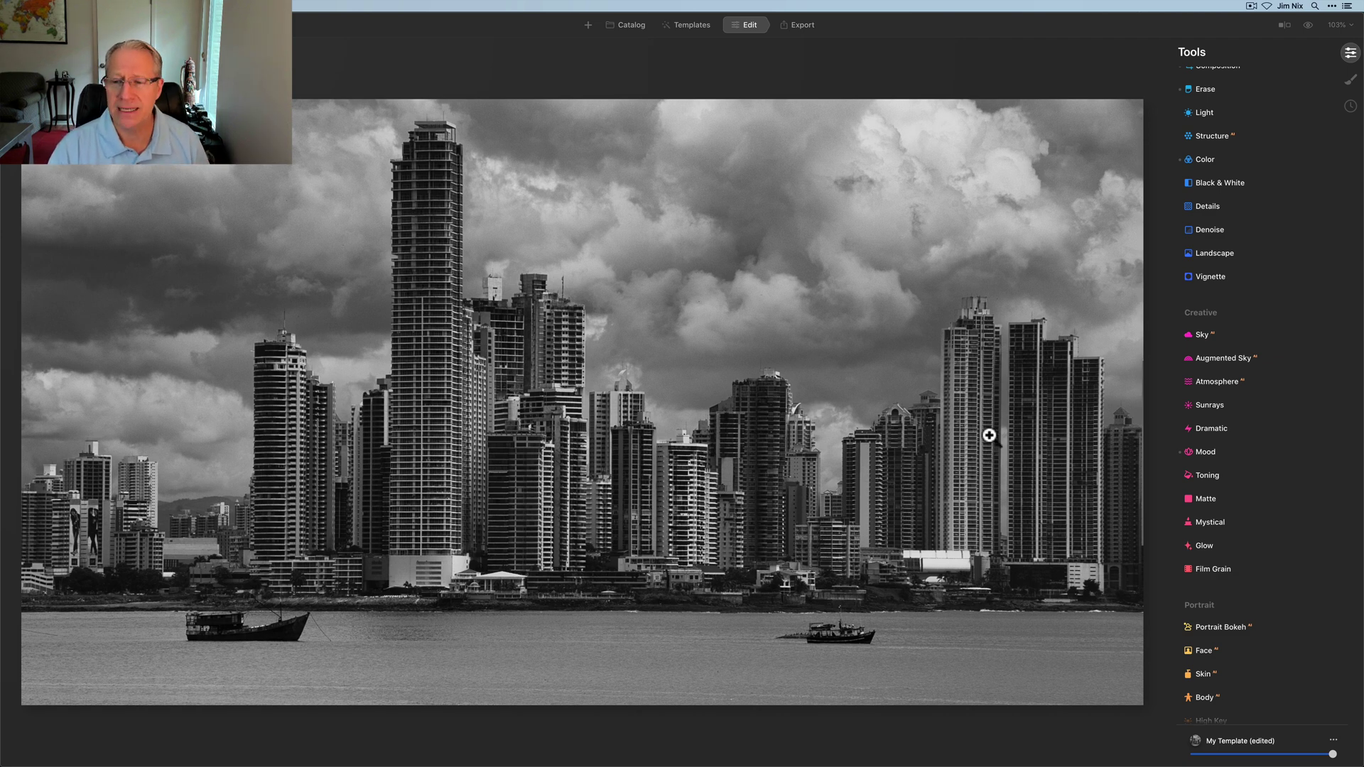
pyautogui.click(1208, 453)
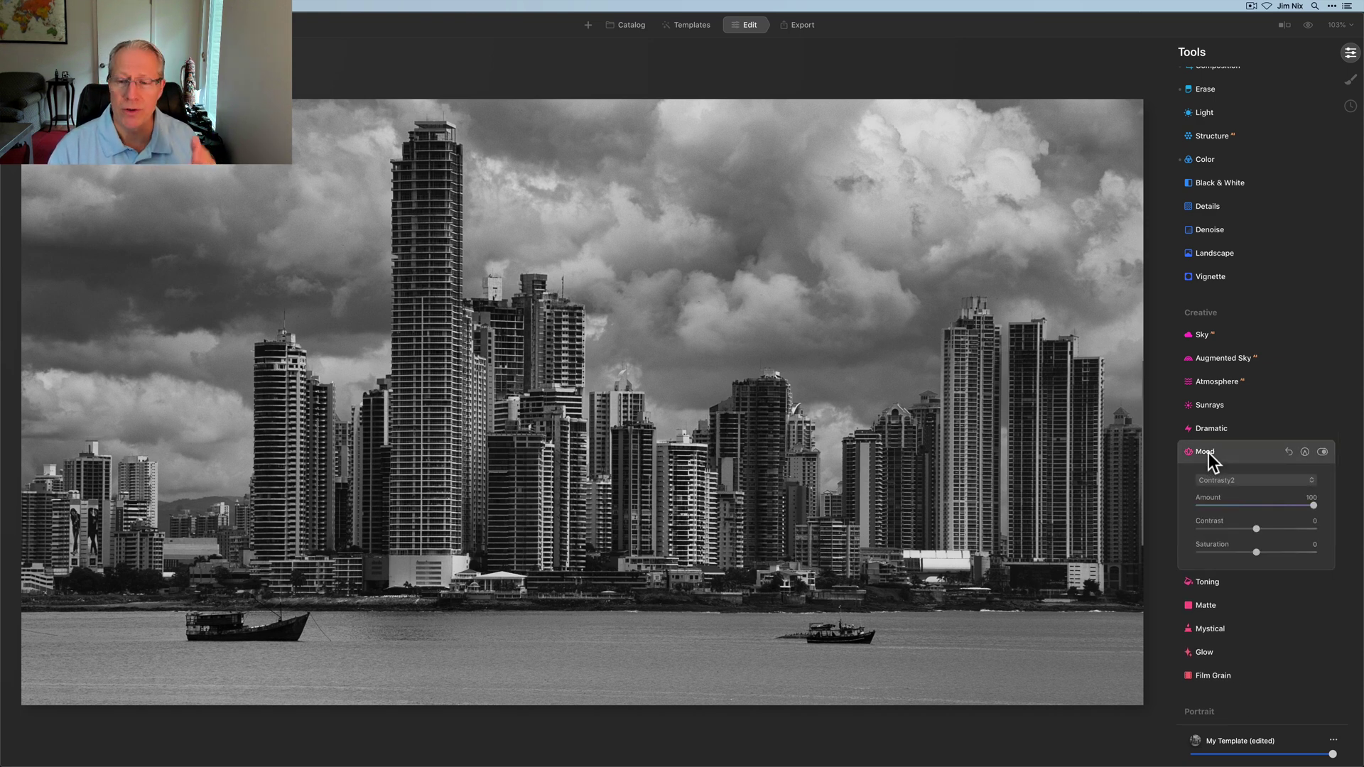
pyautogui.click(1321, 451)
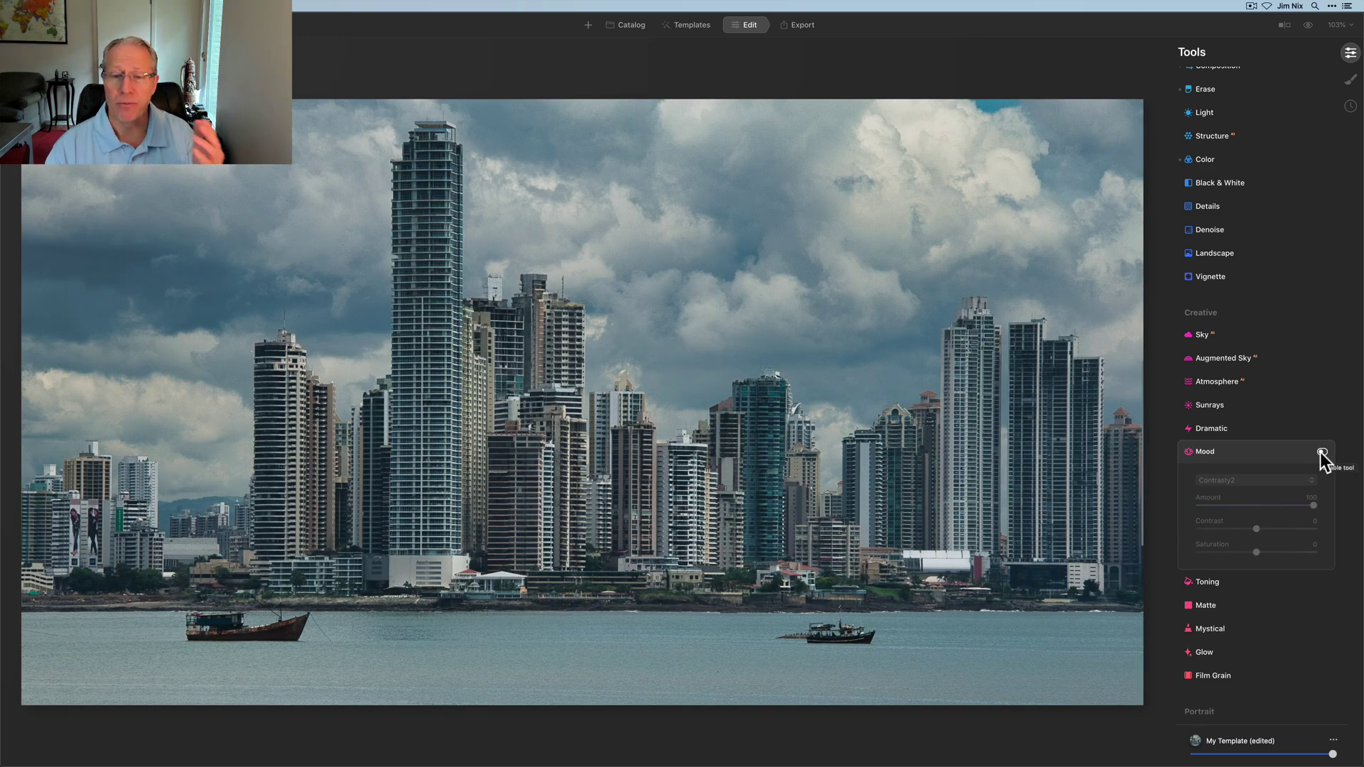
pyautogui.click(1321, 451)
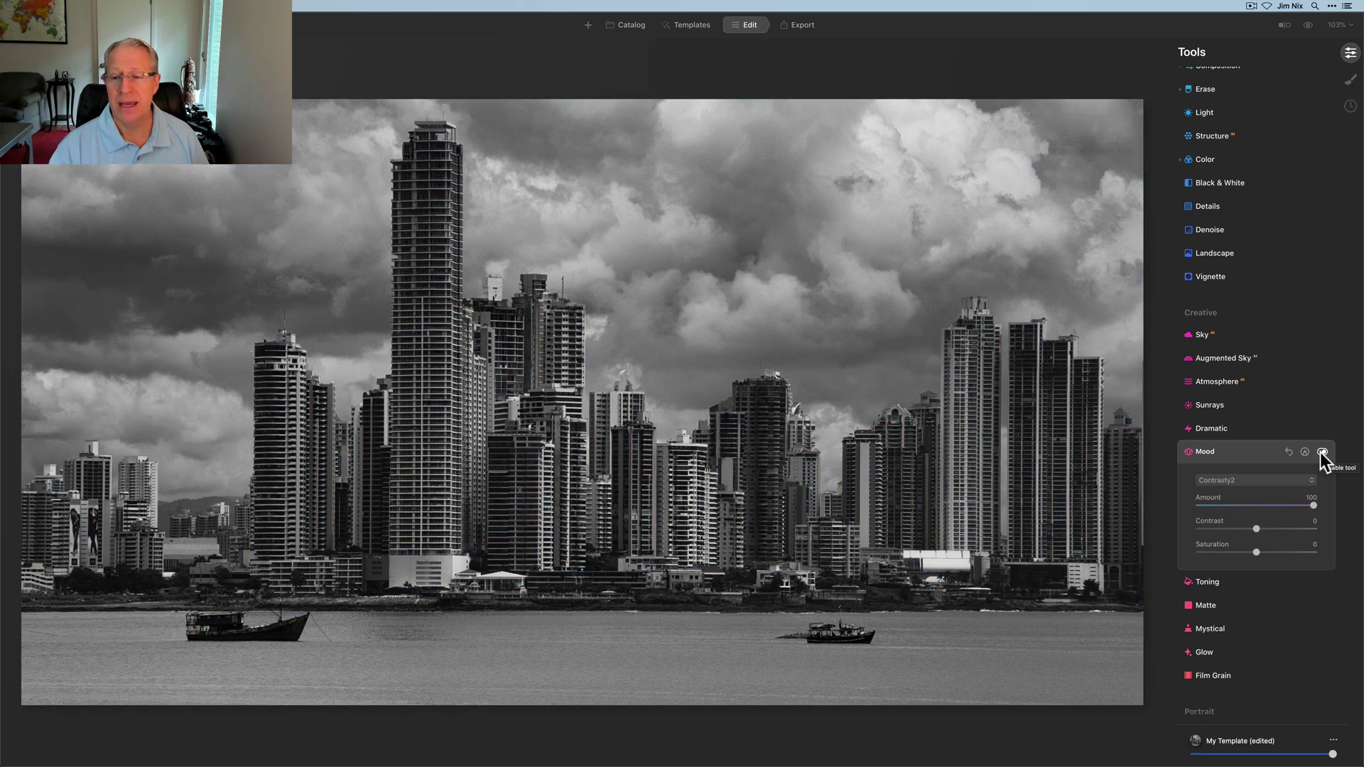